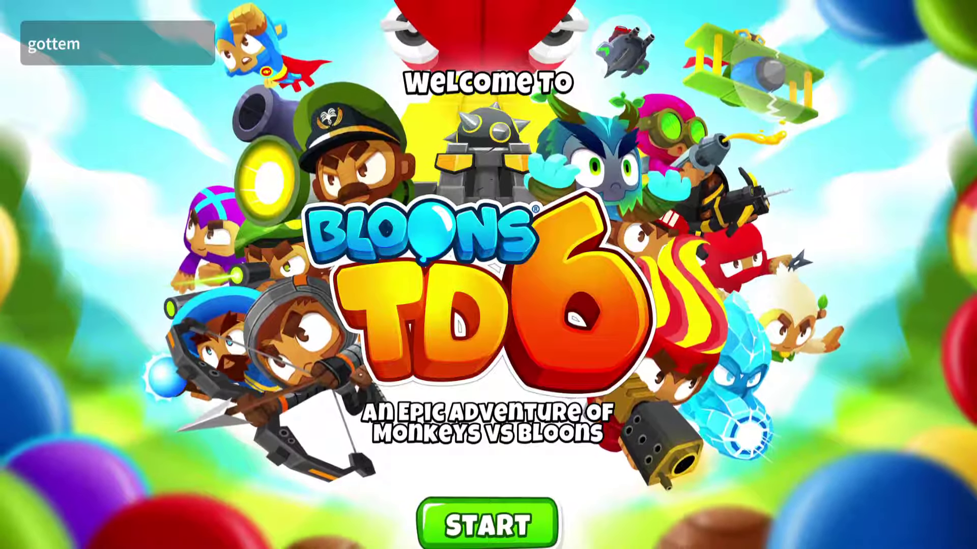
Switch from the game to Discord's settings and open the Activity Status page
{"action": "key", "text": "alt+Tab"}
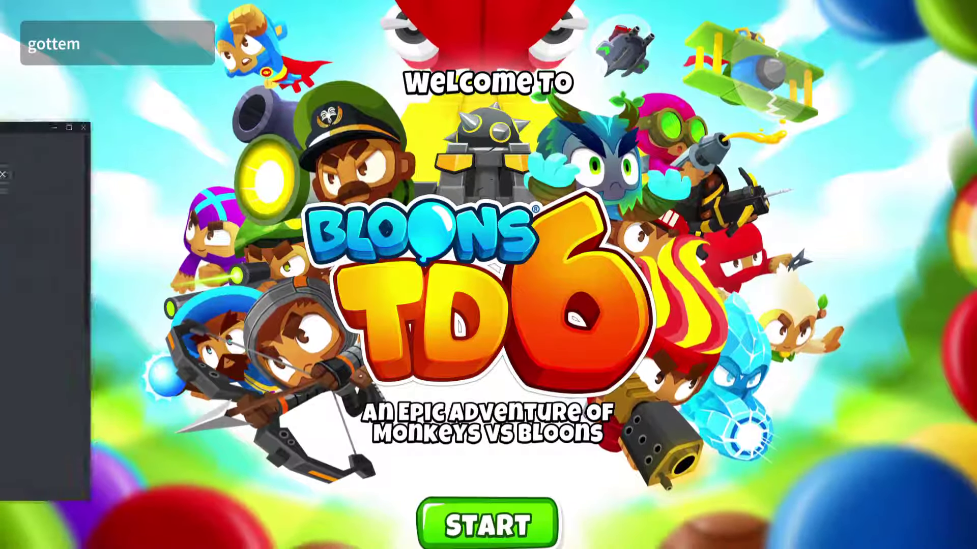
{"action": "double_click", "coordinate": [453, 107]}
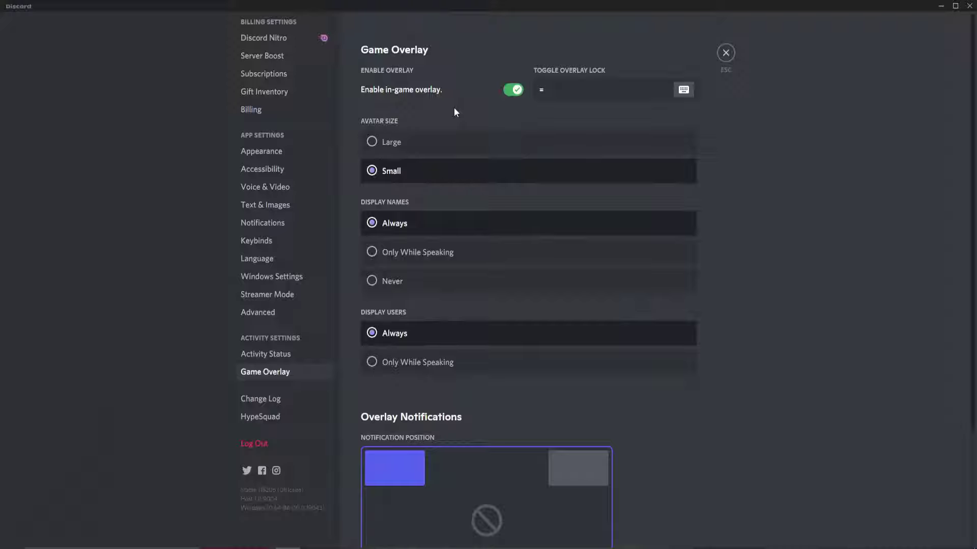
{"action": "left_click", "coordinate": [270, 355]}
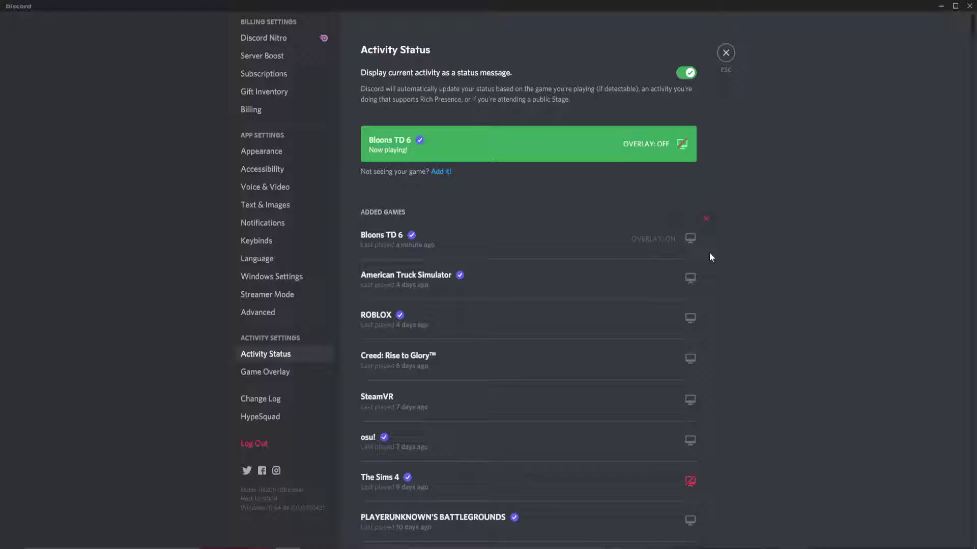
Enable the overlay for The Sims 4, Apex Legends, Troubleshoot, Wizard101 and Shower With Your Dad Simulator 2015
{"action": "scroll", "coordinate": [712, 253], "scroll_direction": "down", "scroll_amount": 3}
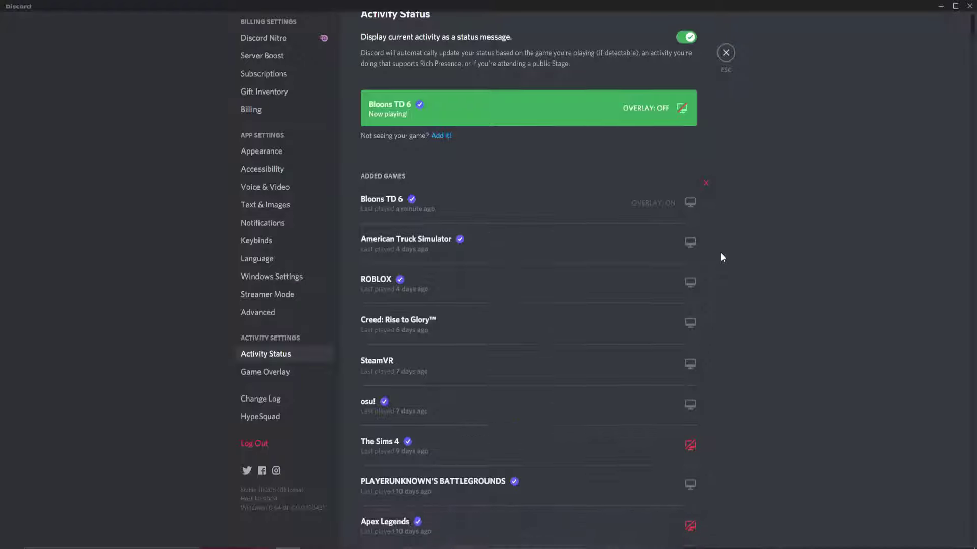
{"action": "left_click", "coordinate": [690, 321]}
{"action": "scroll", "coordinate": [743, 337], "scroll_direction": "down", "scroll_amount": 2}
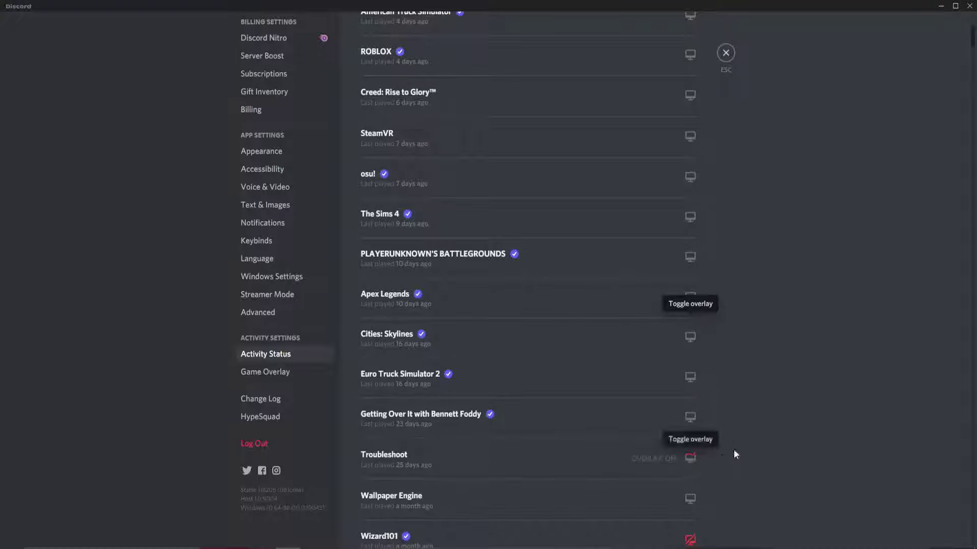
{"action": "scroll", "coordinate": [700, 389], "scroll_direction": "down", "scroll_amount": 2}
{"action": "left_click", "coordinate": [691, 429]}
{"action": "scroll", "coordinate": [762, 402], "scroll_direction": "down", "scroll_amount": 2}
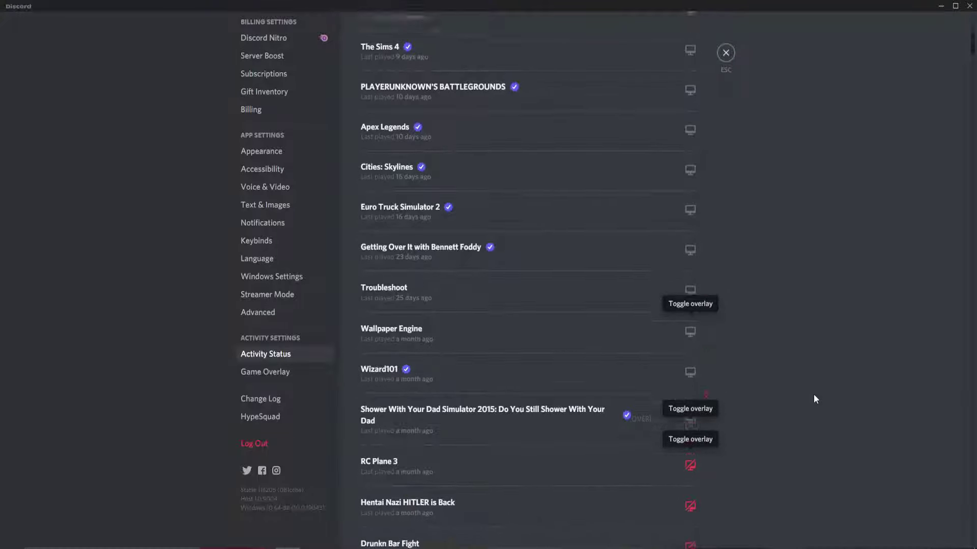
Enable the overlay for every disabled game in the added games list from RC Plane 3 down to RISK: Global Domination
{"action": "left_click", "coordinate": [689, 368]}
{"action": "scroll", "coordinate": [753, 372], "scroll_direction": "down", "scroll_amount": 2}
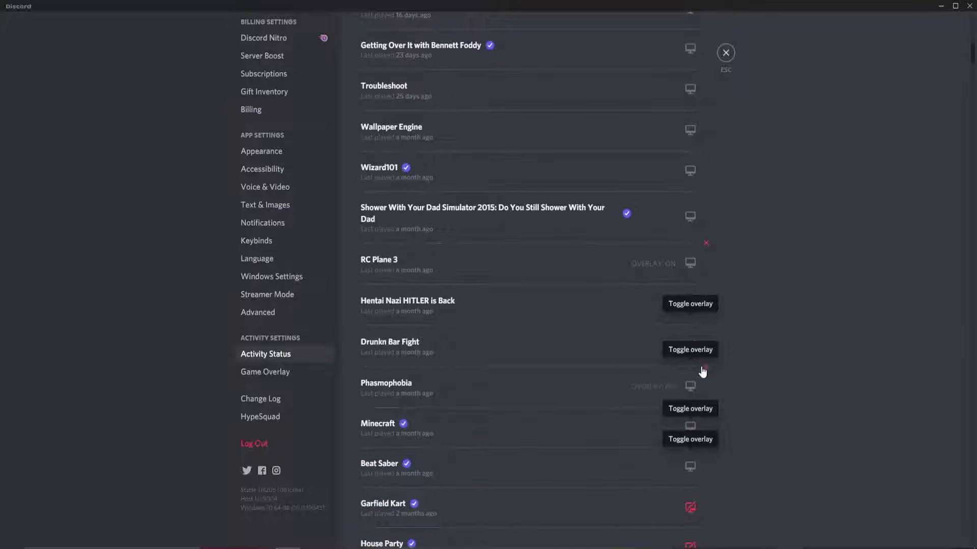
{"action": "scroll", "coordinate": [700, 386], "scroll_direction": "up", "scroll_amount": 1}
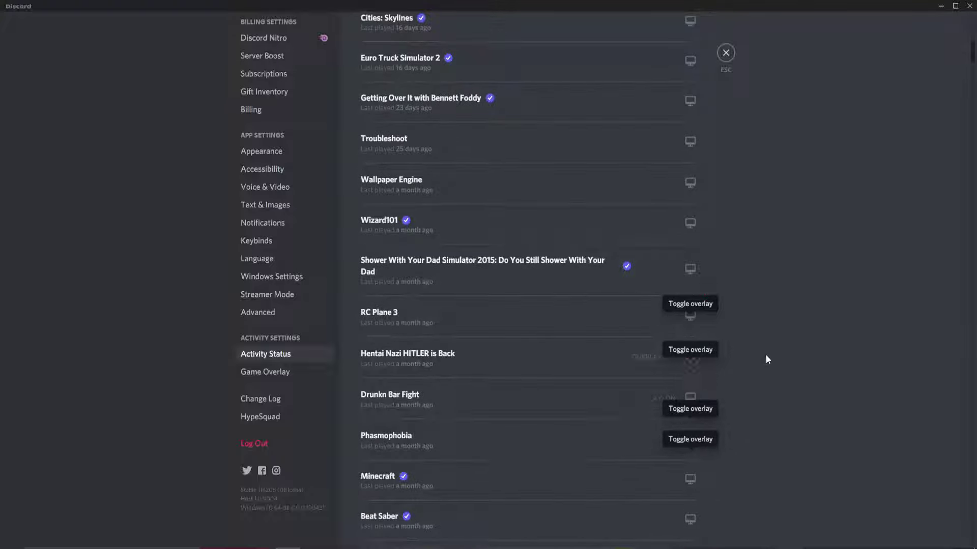
{"action": "scroll", "coordinate": [765, 358], "scroll_direction": "up", "scroll_amount": 1}
{"action": "scroll", "coordinate": [755, 371], "scroll_direction": "down", "scroll_amount": 3}
{"action": "scroll", "coordinate": [742, 387], "scroll_direction": "down", "scroll_amount": 2}
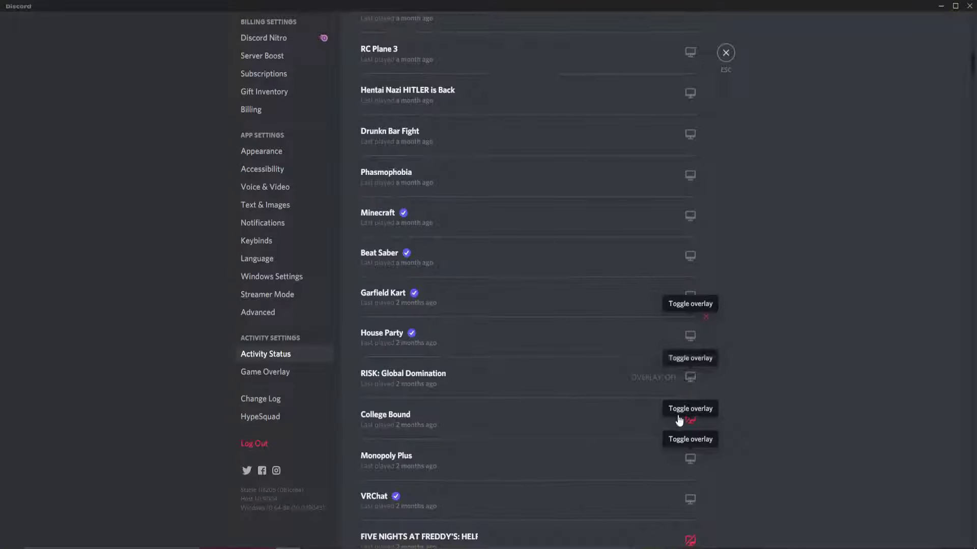
Enable the overlay for the disabled games from College Bound down to Serial Cleaner, including The Jackbox Party Pack 4 and The Lab
{"action": "scroll", "coordinate": [751, 290], "scroll_direction": "down", "scroll_amount": 2}
{"action": "scroll", "coordinate": [735, 307], "scroll_direction": "up", "scroll_amount": 1}
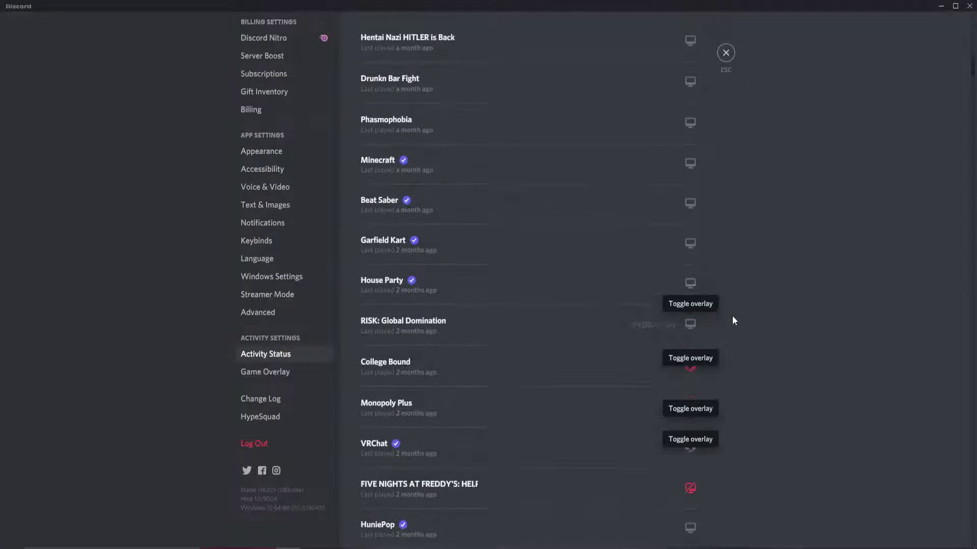
{"action": "scroll", "coordinate": [712, 340], "scroll_direction": "down", "scroll_amount": 1}
{"action": "scroll", "coordinate": [722, 318], "scroll_direction": "down", "scroll_amount": 1}
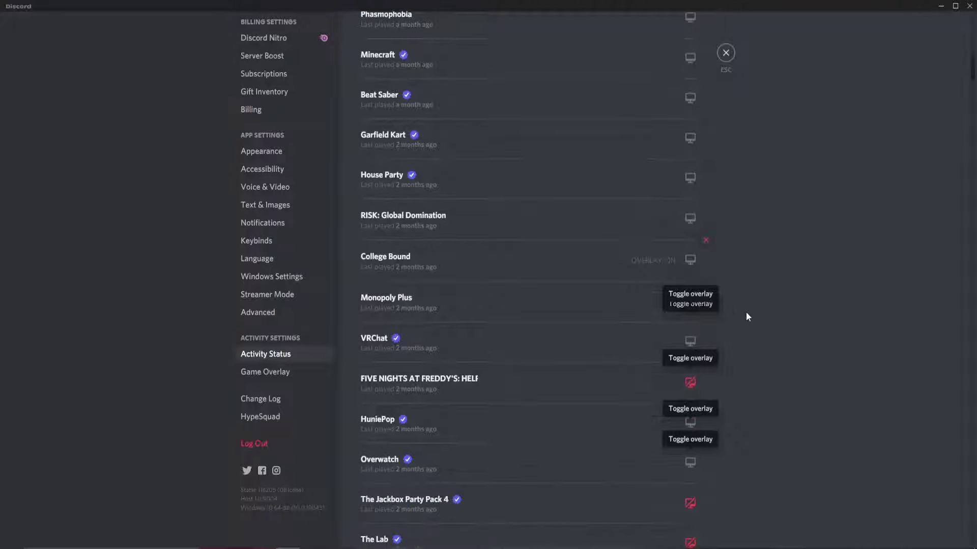
{"action": "scroll", "coordinate": [749, 349], "scroll_direction": "down", "scroll_amount": 2}
{"action": "scroll", "coordinate": [735, 348], "scroll_direction": "up", "scroll_amount": 1}
{"action": "scroll", "coordinate": [724, 353], "scroll_direction": "down", "scroll_amount": 1}
{"action": "left_click", "coordinate": [691, 397]}
{"action": "scroll", "coordinate": [793, 382], "scroll_direction": "down", "scroll_amount": 1}
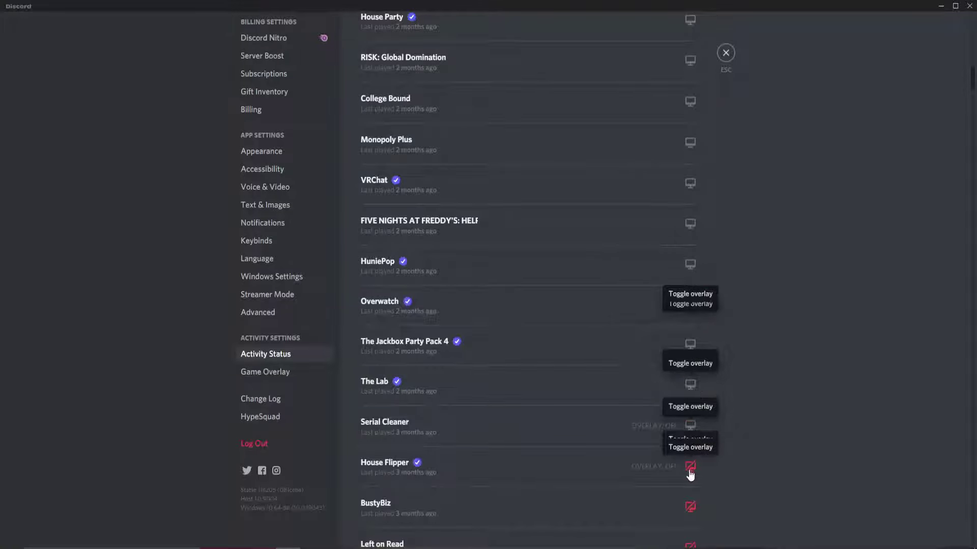
Enable the overlay for House Flipper, BustyBiz, Left on Read, My Singing Monsters, The Forest and Farming Simulator 19
{"action": "scroll", "coordinate": [692, 510], "scroll_direction": "down", "scroll_amount": 2}
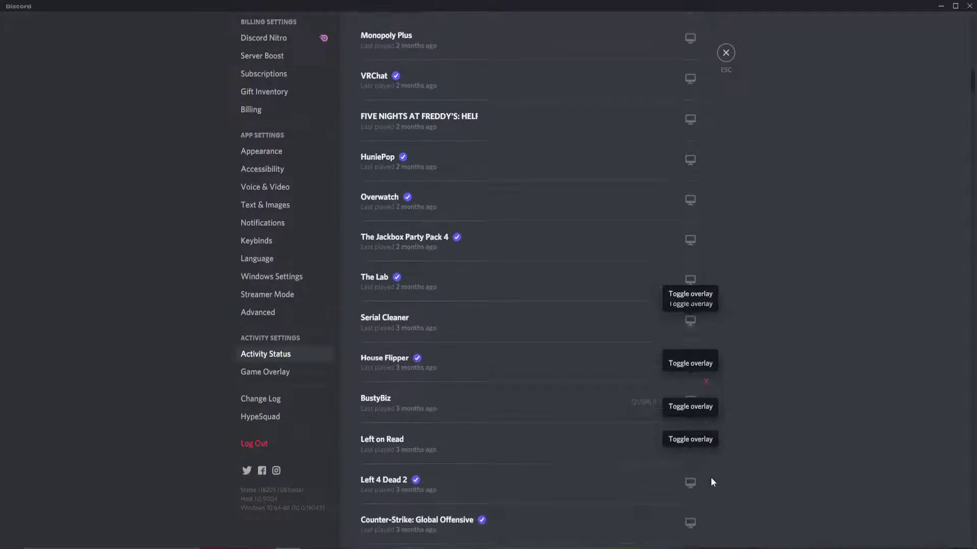
{"action": "left_click", "coordinate": [689, 449]}
{"action": "scroll", "coordinate": [755, 444], "scroll_direction": "down", "scroll_amount": 2}
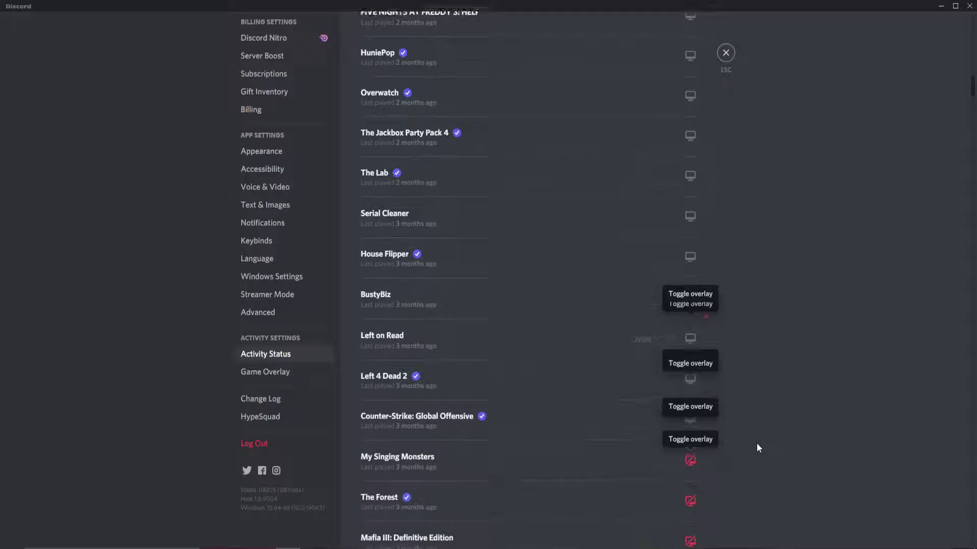
{"action": "left_click", "coordinate": [689, 504]}
{"action": "scroll", "coordinate": [727, 491], "scroll_direction": "down", "scroll_amount": 2}
{"action": "left_click", "coordinate": [690, 472]}
{"action": "scroll", "coordinate": [702, 483], "scroll_direction": "down", "scroll_amount": 1}
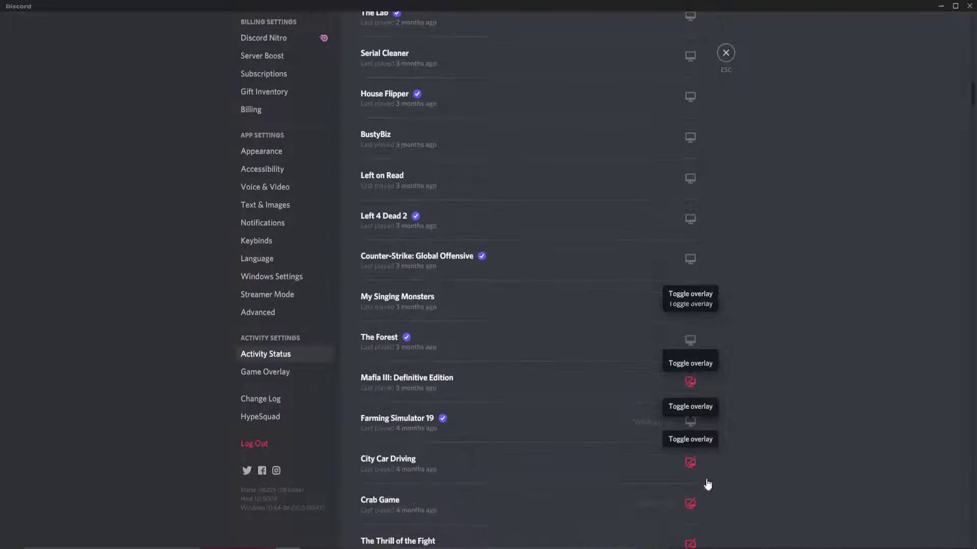
Enable the overlay for City Car Driving, Crab Game, The Thrill of the Fight and Halo Infinite
{"action": "left_click", "coordinate": [690, 463]}
{"action": "scroll", "coordinate": [709, 478], "scroll_direction": "down", "scroll_amount": 1}
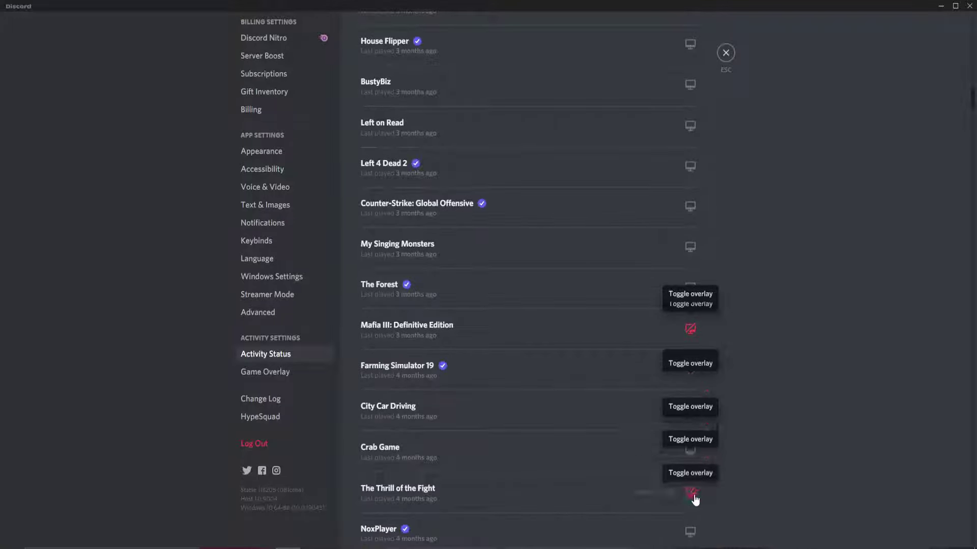
{"action": "scroll", "coordinate": [702, 496], "scroll_direction": "down", "scroll_amount": 1}
{"action": "left_click", "coordinate": [690, 519]}
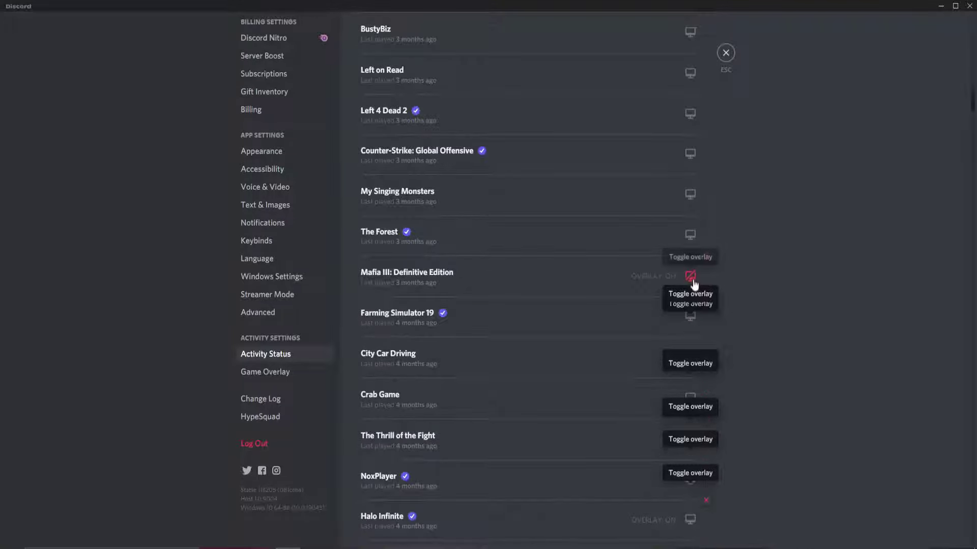
{"action": "scroll", "coordinate": [734, 302], "scroll_direction": "up", "scroll_amount": 15}
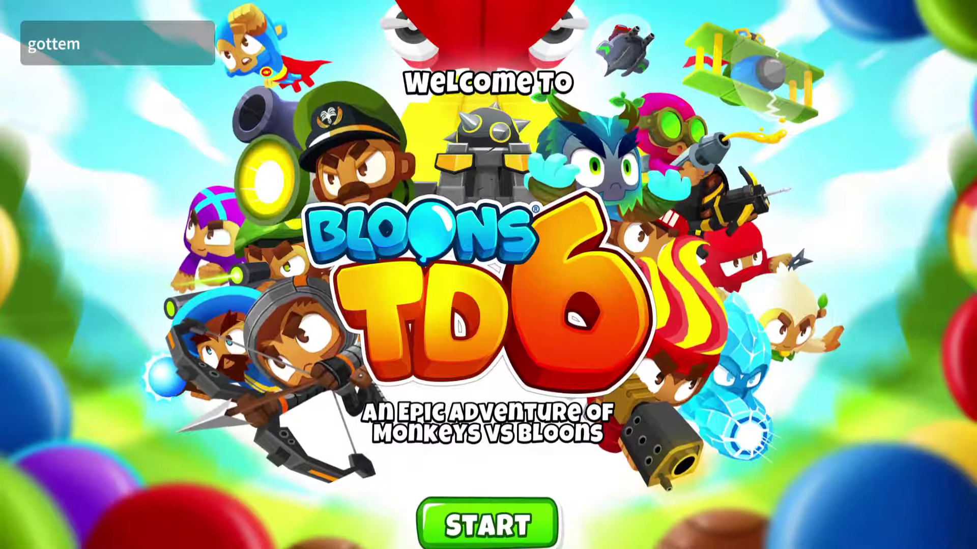
In the Game Overlay settings, try the Small avatar size and set both display names and display users to Only While Speaking
{"action": "left_click", "coordinate": [218, 201]}
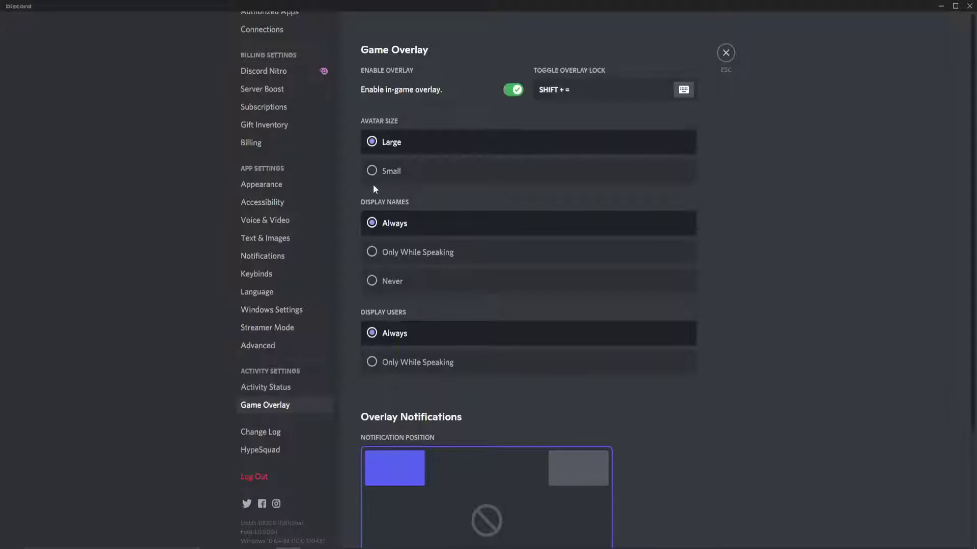
{"action": "left_click", "coordinate": [385, 178]}
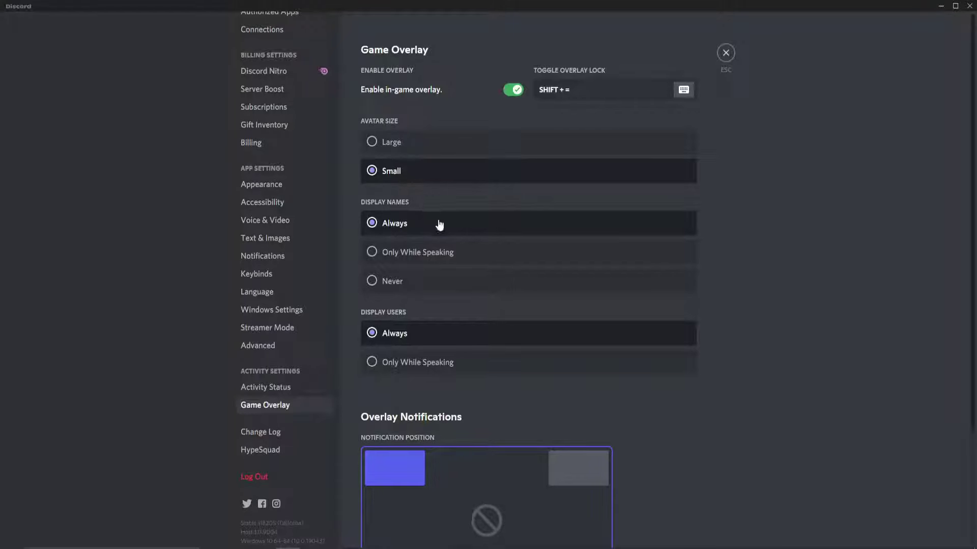
{"action": "left_click", "coordinate": [435, 261]}
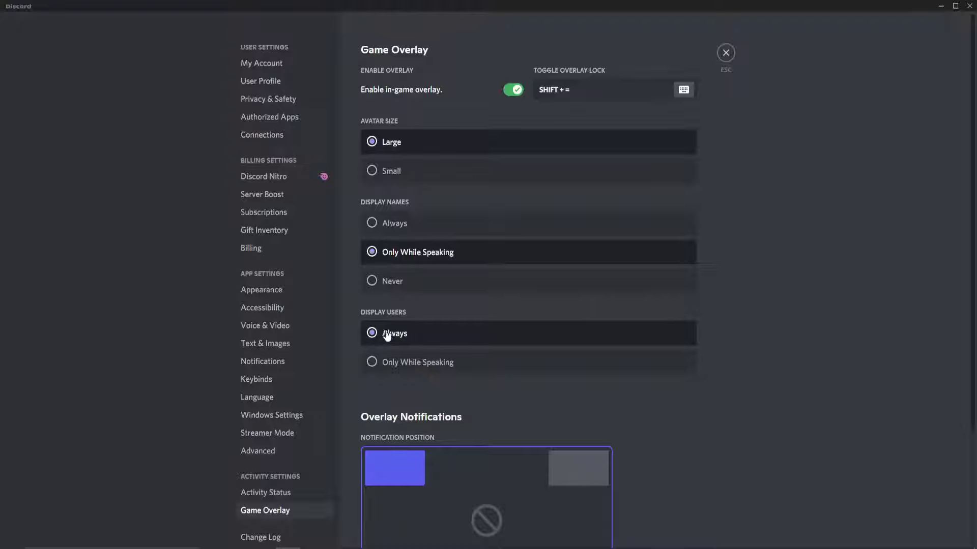
{"action": "left_click", "coordinate": [388, 370]}
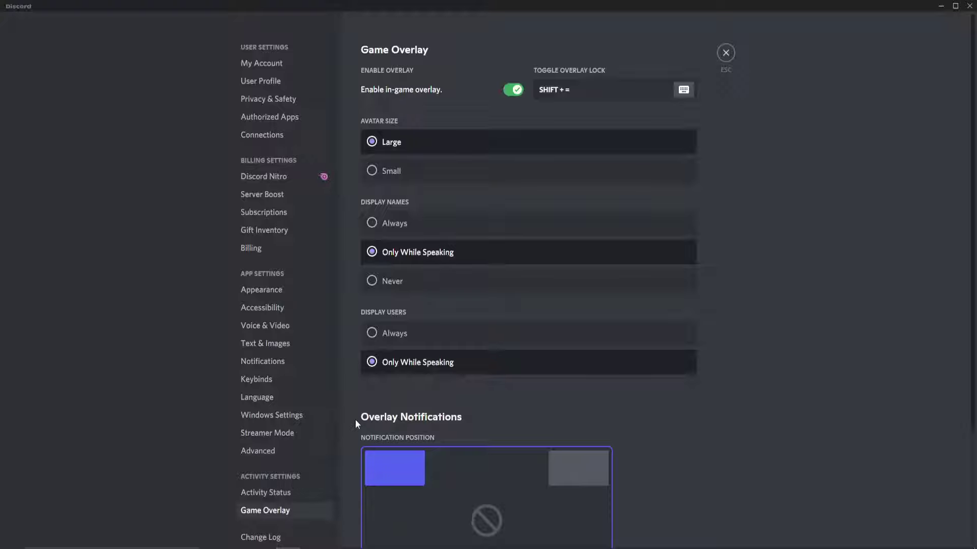
View the overlay notification options and return to the Activity Status page
{"action": "scroll", "coordinate": [344, 408], "scroll_direction": "down", "scroll_amount": 2}
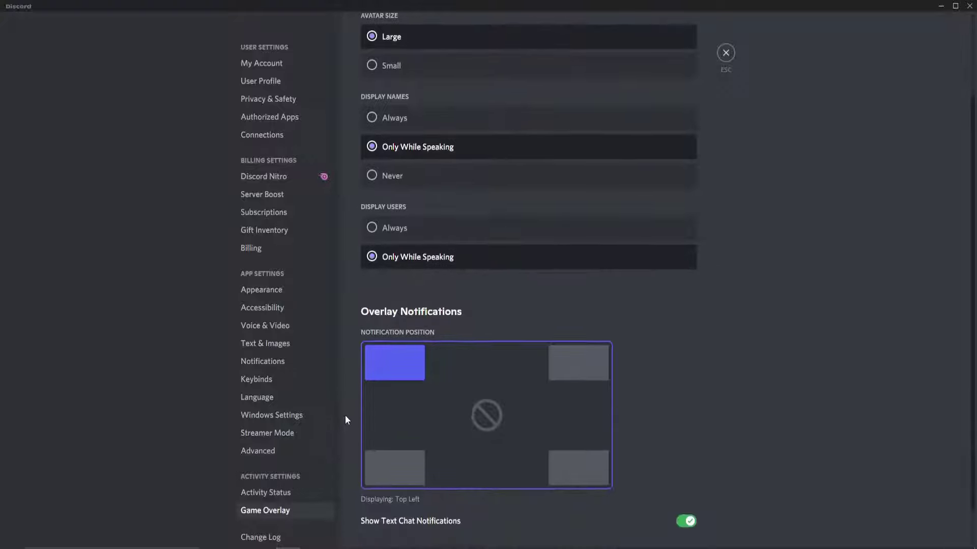
{"action": "scroll", "coordinate": [226, 425], "scroll_direction": "down", "scroll_amount": 1}
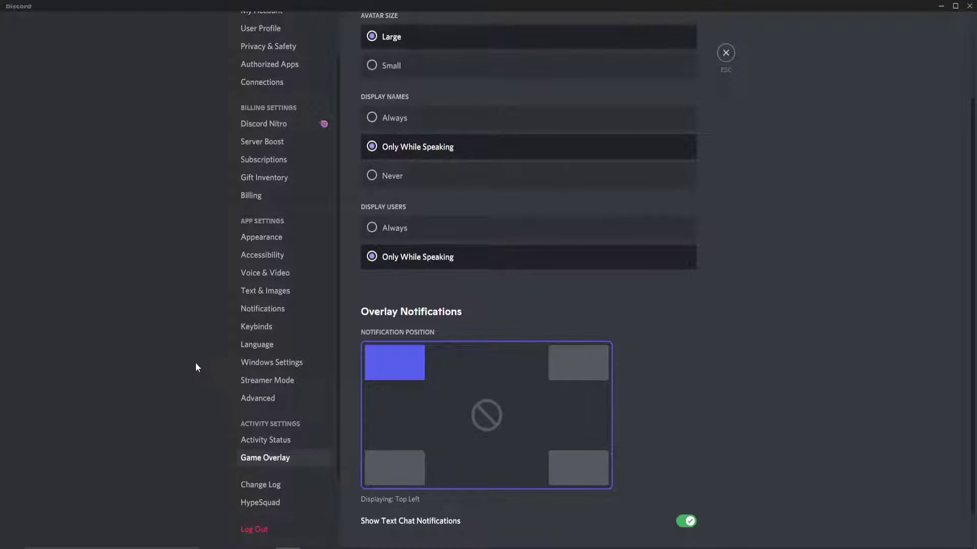
{"action": "scroll", "coordinate": [202, 397], "scroll_direction": "up", "scroll_amount": 1}
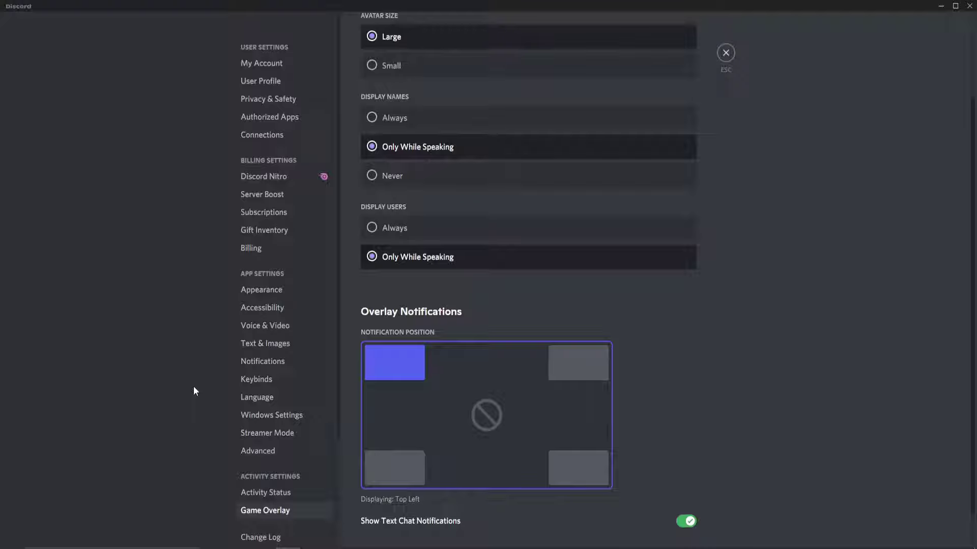
{"action": "left_click", "coordinate": [276, 496]}
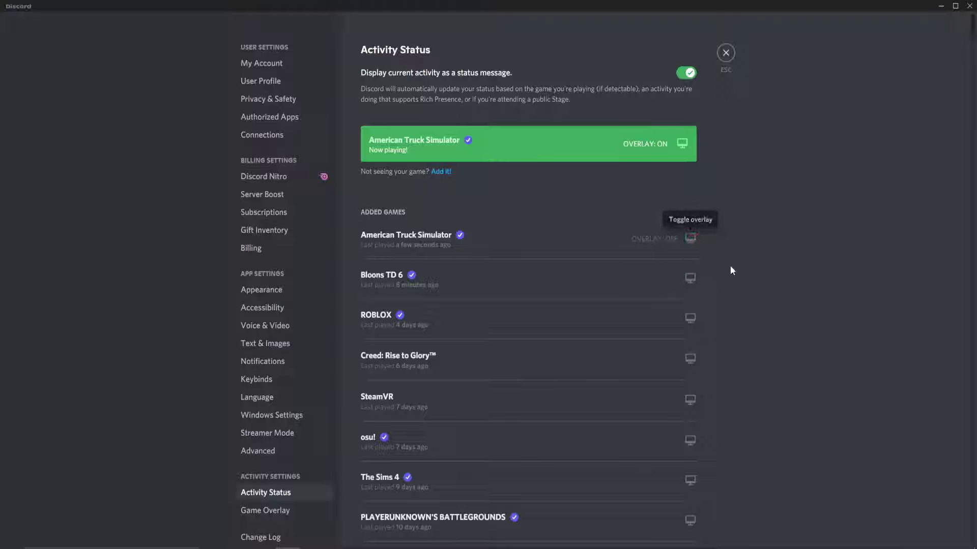
Enable the overlay for Star Citizen, Police Simulator: Patrol Officers, Super Animal Royale, Bloodhunt, VRoid Studio, Mafia III and Mafia III Demo
{"action": "scroll", "coordinate": [764, 308], "scroll_direction": "down", "scroll_amount": 20}
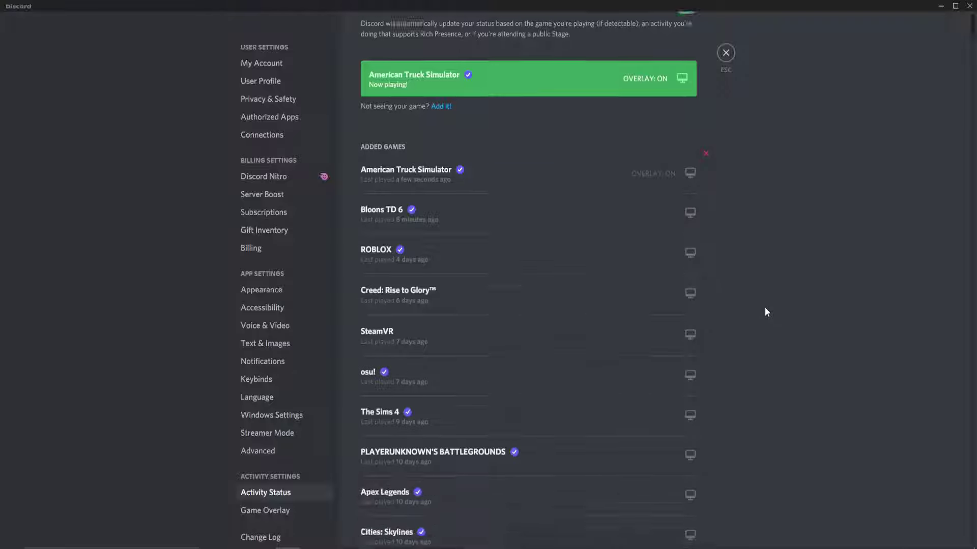
{"action": "scroll", "coordinate": [769, 328], "scroll_direction": "down", "scroll_amount": 8}
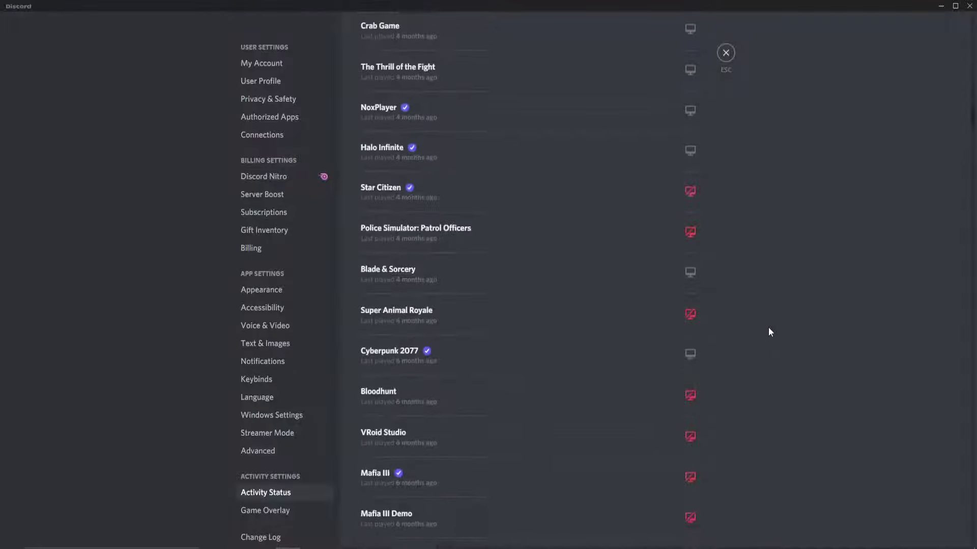
{"action": "left_click", "coordinate": [690, 190]}
{"action": "left_click", "coordinate": [691, 316]}
{"action": "left_click", "coordinate": [690, 397]}
{"action": "left_click", "coordinate": [690, 396]}
{"action": "left_click", "coordinate": [690, 437]}
{"action": "left_click", "coordinate": [689, 477]}
{"action": "left_click", "coordinate": [689, 518]}
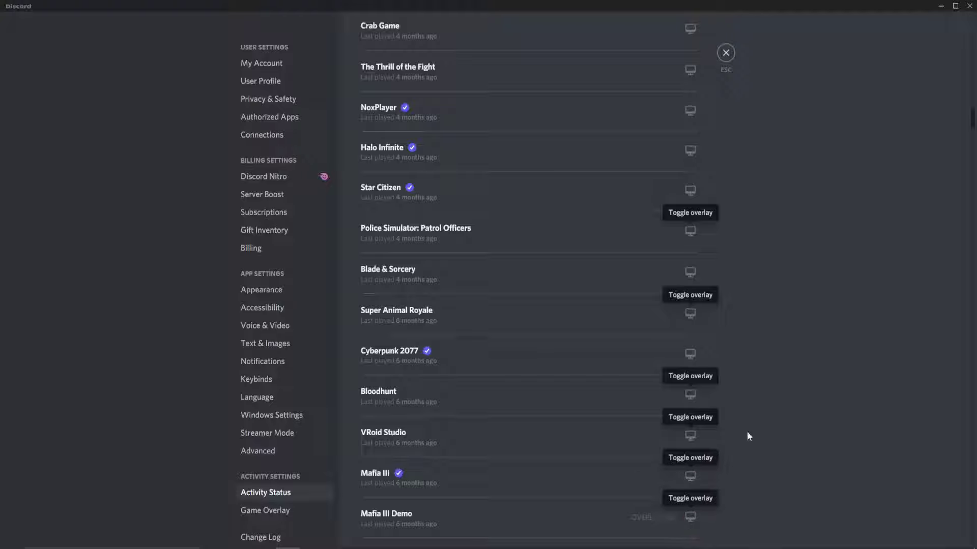
Enable the overlay for TO THE TOP, Rec Room, Are You Ready for Valve Index? and Splitgate (Beta)
{"action": "scroll", "coordinate": [764, 377], "scroll_direction": "down", "scroll_amount": 3}
{"action": "left_click", "coordinate": [695, 487]}
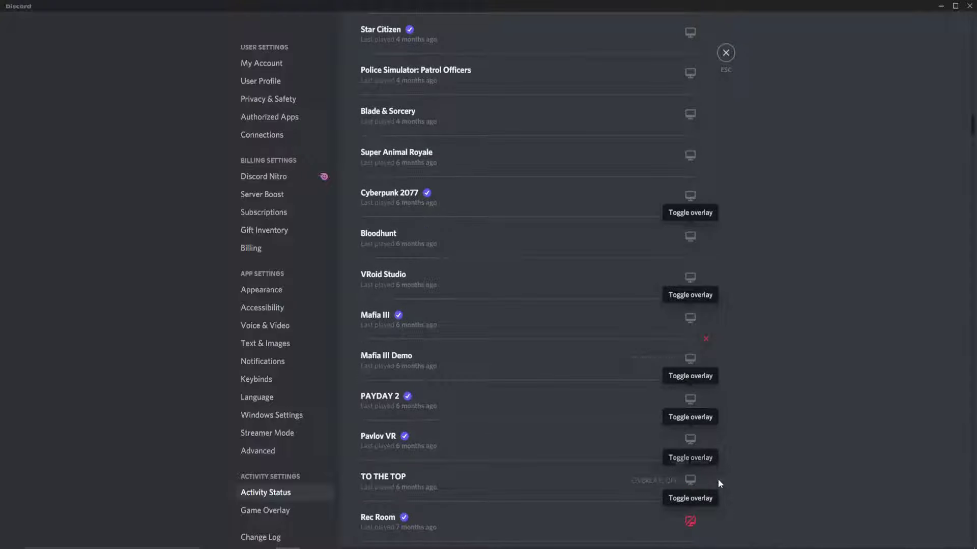
{"action": "scroll", "coordinate": [757, 463], "scroll_direction": "down", "scroll_amount": 1}
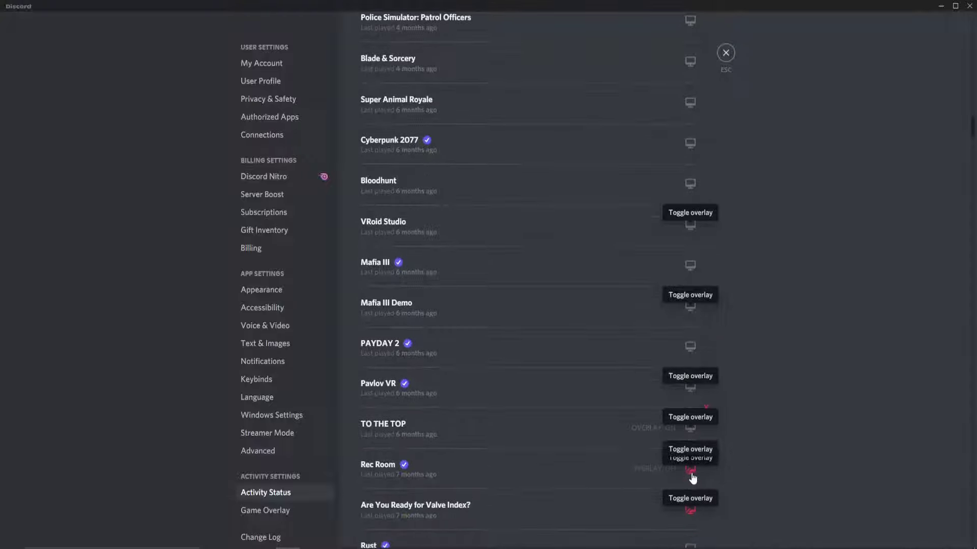
{"action": "left_click", "coordinate": [693, 474]}
{"action": "scroll", "coordinate": [763, 468], "scroll_direction": "down", "scroll_amount": 1}
{"action": "left_click", "coordinate": [693, 460]}
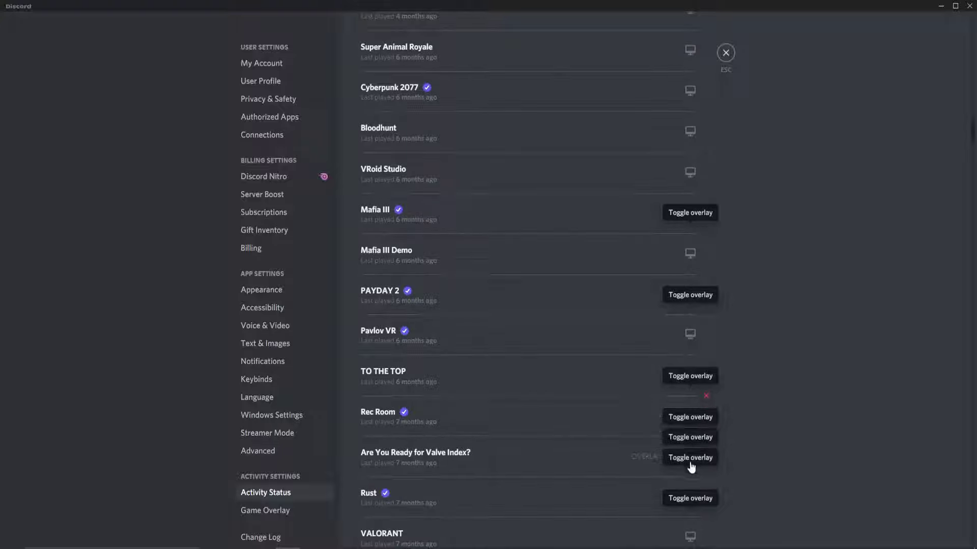
{"action": "scroll", "coordinate": [748, 462], "scroll_direction": "down", "scroll_amount": 1}
{"action": "left_click", "coordinate": [695, 534]}
Enable the overlay for the disabled games from Grand Theft Auto V down to Sea of Thieves, including Stardew Valley
{"action": "scroll", "coordinate": [768, 508], "scroll_direction": "down", "scroll_amount": 4}
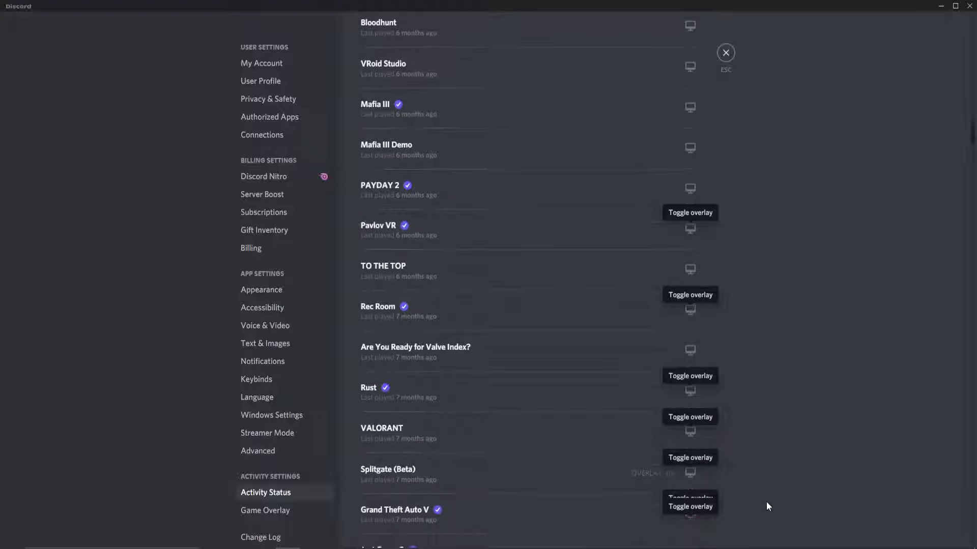
{"action": "left_click", "coordinate": [691, 489]}
{"action": "scroll", "coordinate": [714, 487], "scroll_direction": "down", "scroll_amount": 1}
{"action": "left_click", "coordinate": [690, 475]}
{"action": "scroll", "coordinate": [714, 486], "scroll_direction": "down", "scroll_amount": 1}
{"action": "left_click", "coordinate": [702, 472]}
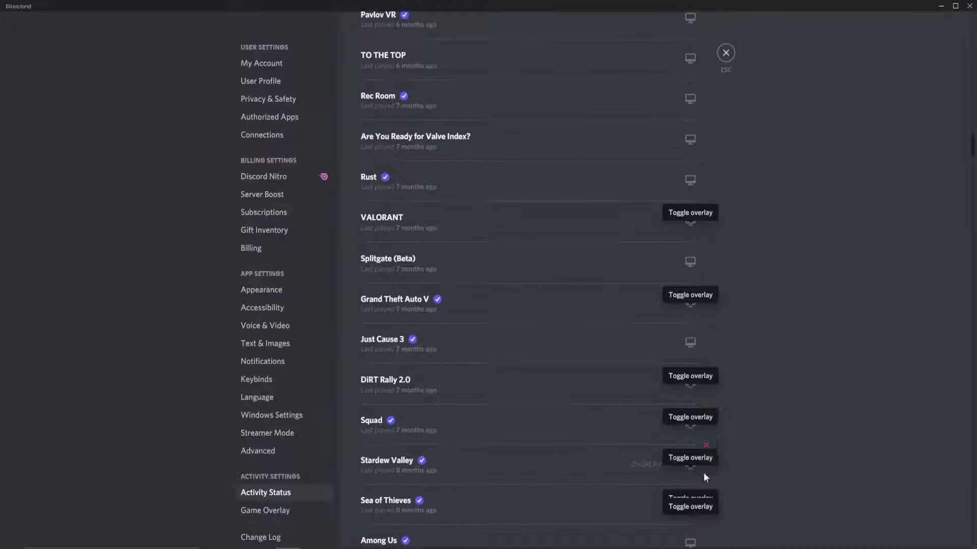
{"action": "scroll", "coordinate": [704, 474], "scroll_direction": "down", "scroll_amount": 1}
{"action": "left_click", "coordinate": [689, 455]}
{"action": "scroll", "coordinate": [743, 373], "scroll_direction": "up", "scroll_amount": 19}
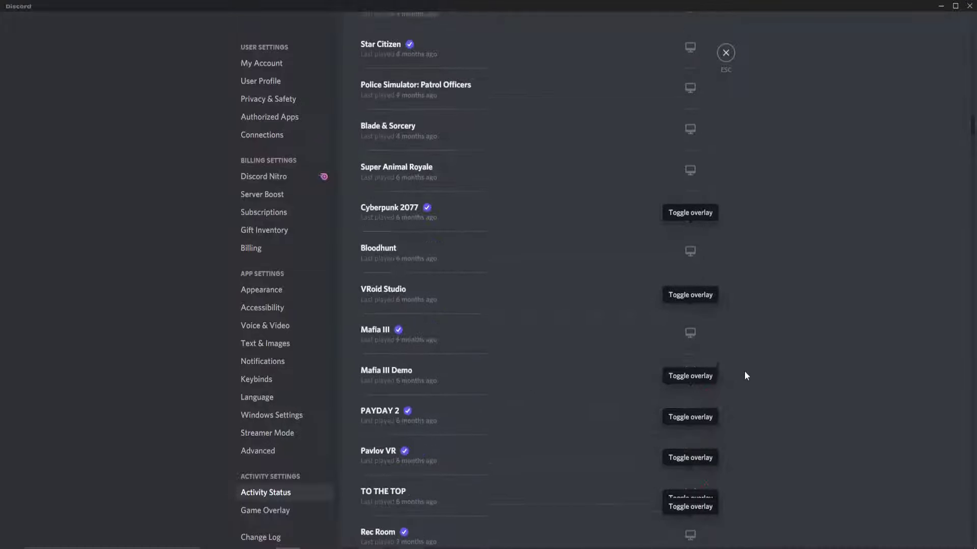
Review the programs offered for adding an undetected game to Activity Status, and dismiss the selection without adding one
{"action": "scroll", "coordinate": [958, 202], "scroll_direction": "up", "scroll_amount": 15}
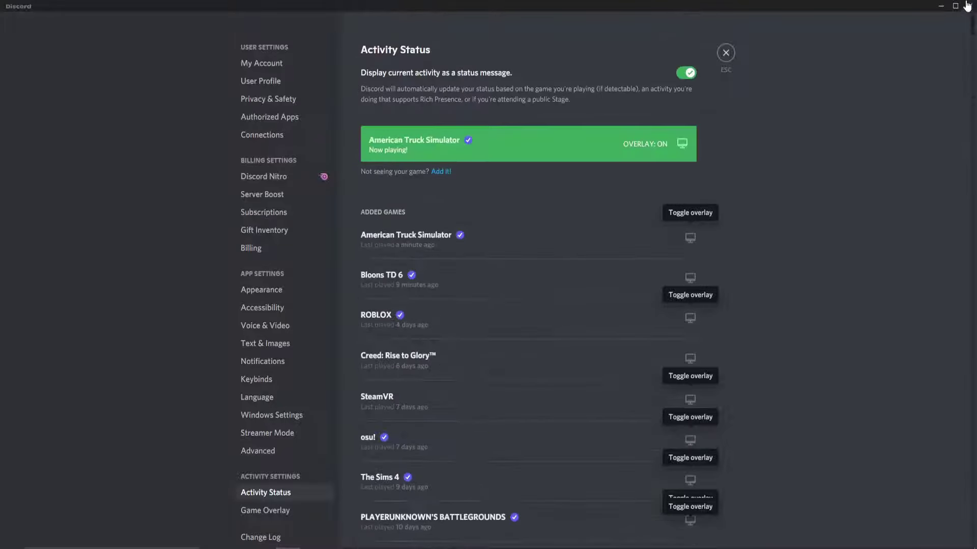
{"action": "left_click", "coordinate": [443, 173]}
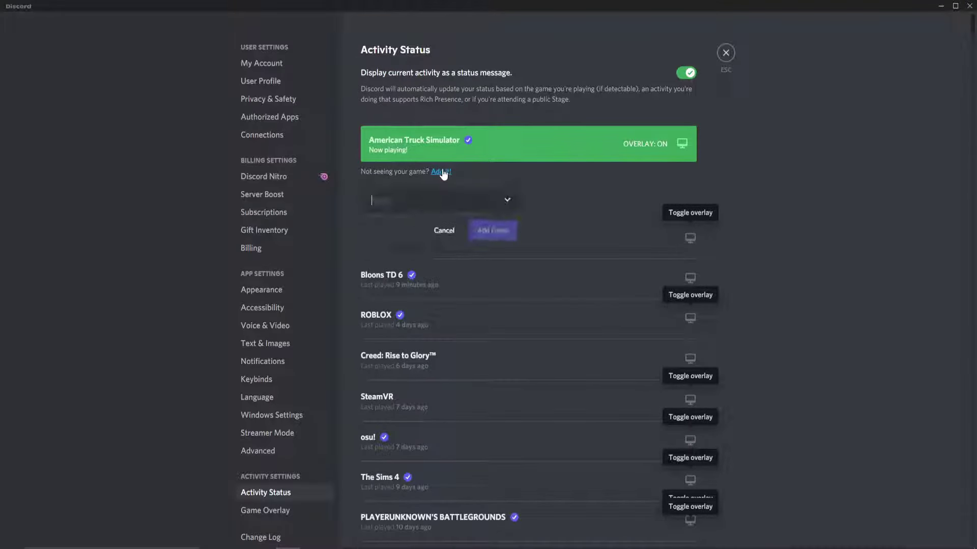
{"action": "left_click", "coordinate": [427, 201]}
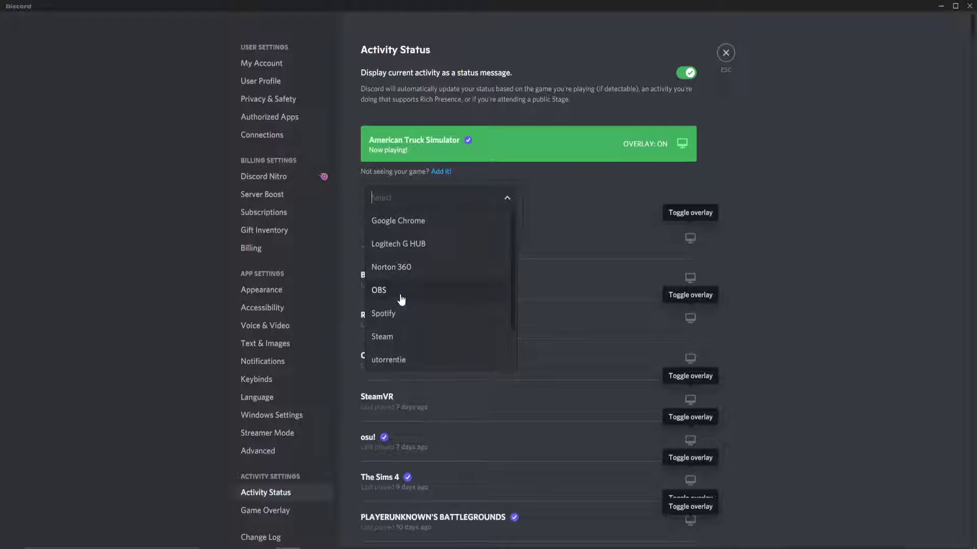
{"action": "scroll", "coordinate": [421, 301], "scroll_direction": "down", "scroll_amount": 2}
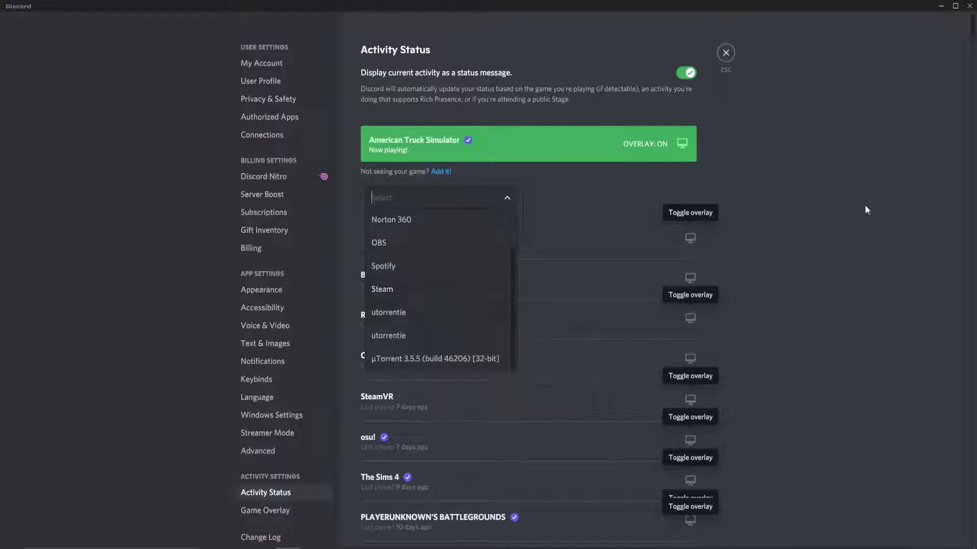
{"action": "left_click", "coordinate": [848, 204]}
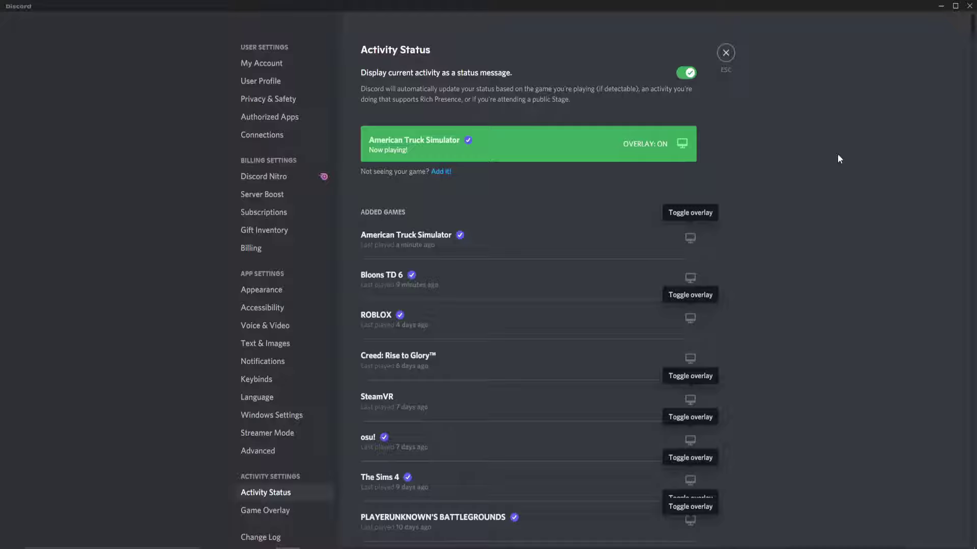
Close the user settings and look through the server's channel list down to the video-ideas channel
{"action": "left_click", "coordinate": [726, 52]}
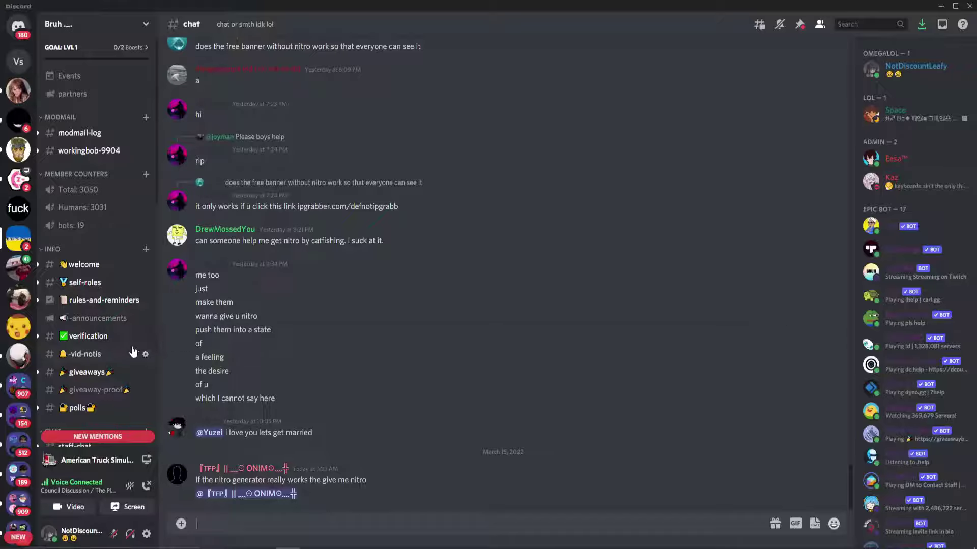
{"action": "scroll", "coordinate": [127, 359], "scroll_direction": "down", "scroll_amount": 2}
{"action": "scroll", "coordinate": [120, 367], "scroll_direction": "down", "scroll_amount": 2}
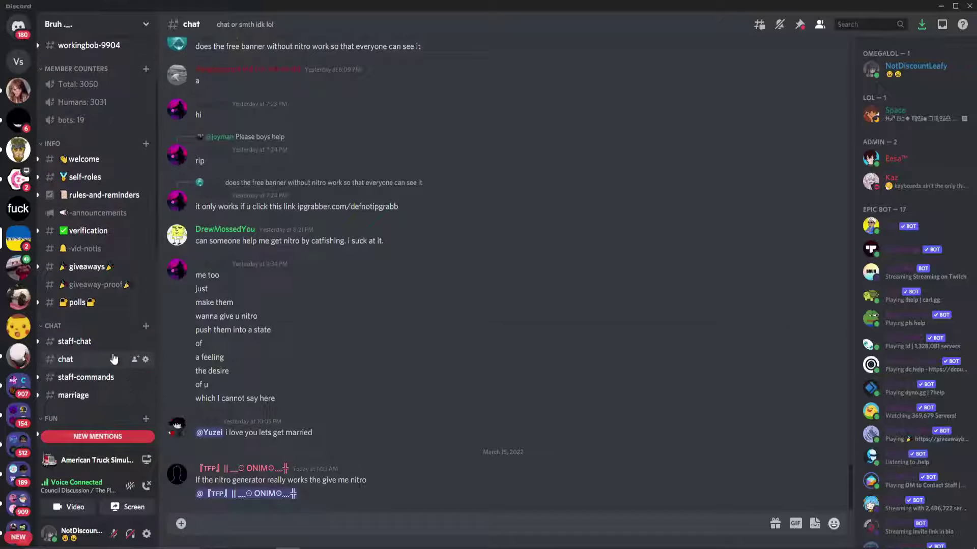
{"action": "scroll", "coordinate": [107, 275], "scroll_direction": "down", "scroll_amount": 3}
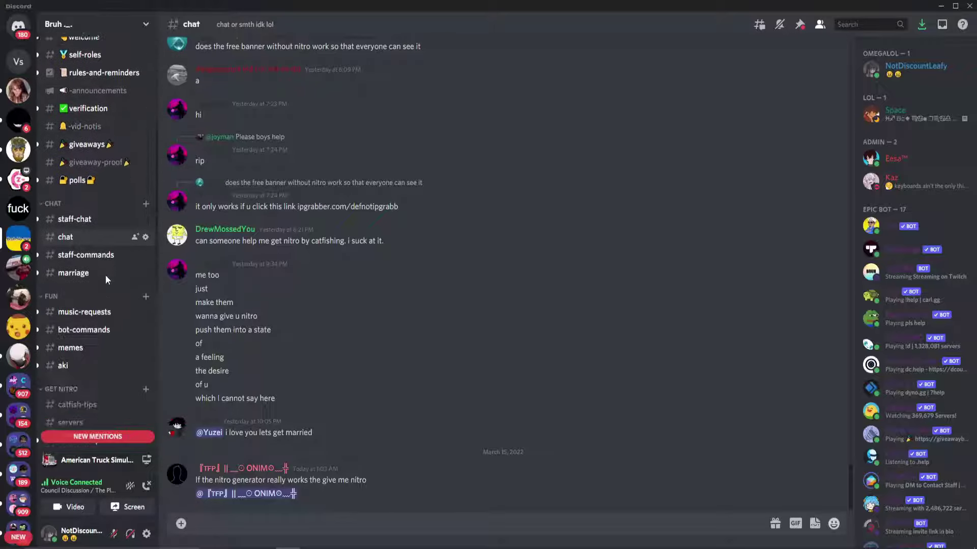
{"action": "scroll", "coordinate": [101, 315], "scroll_direction": "down", "scroll_amount": 2}
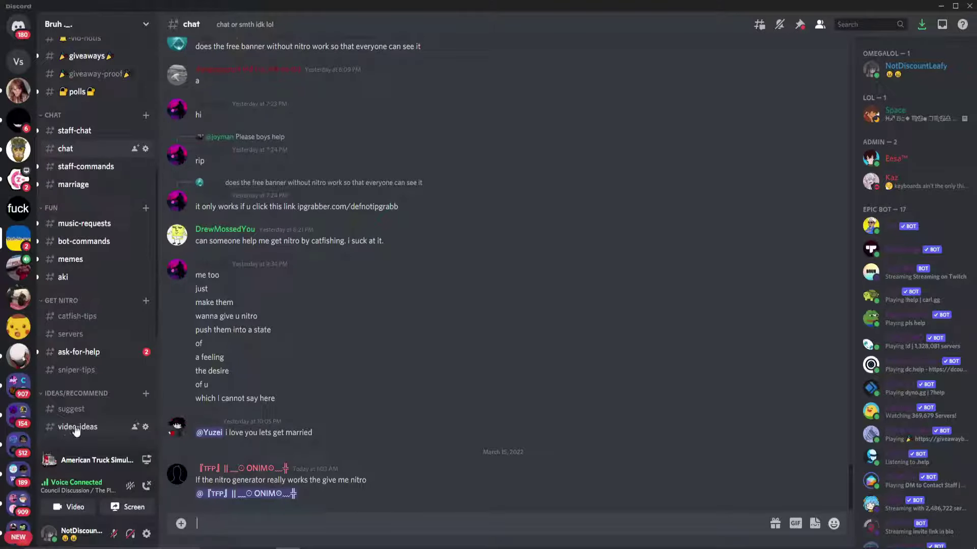